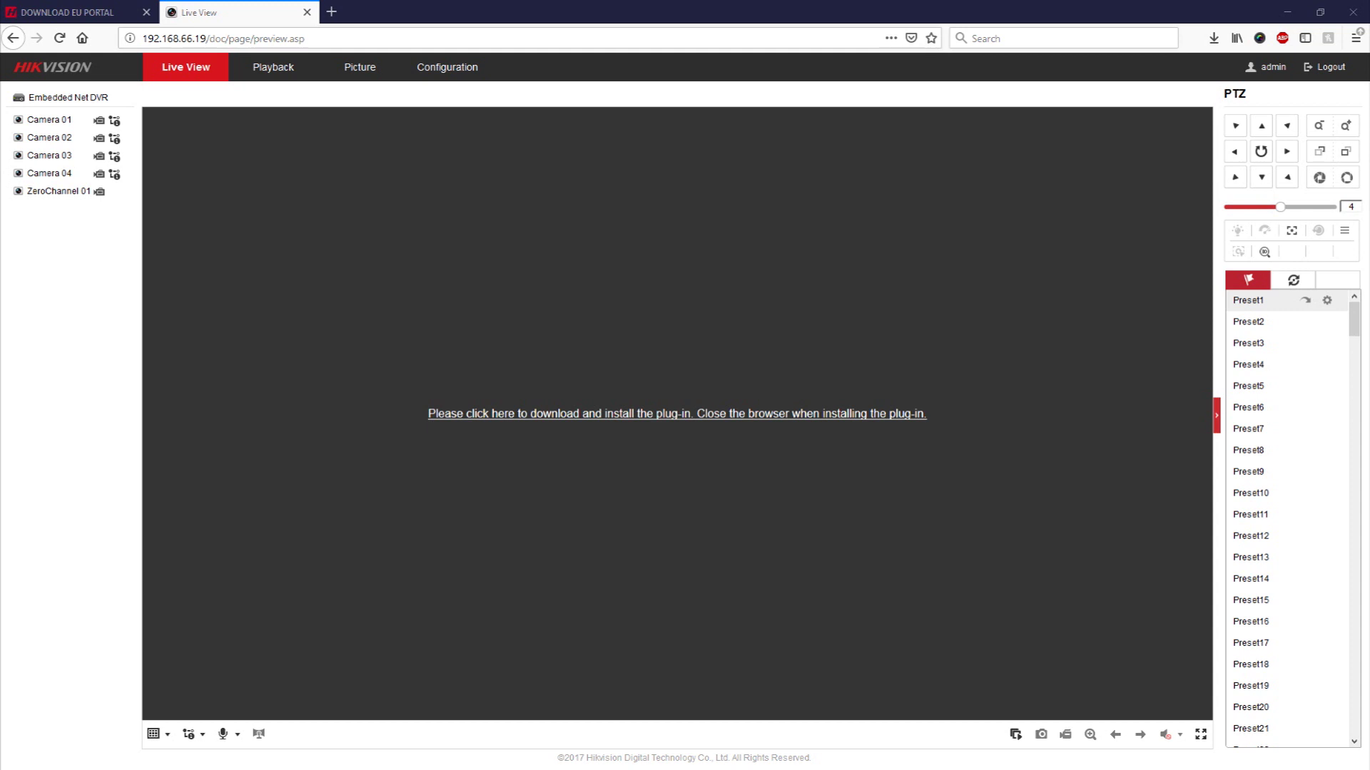
# - Check the installed Firefox version, then confirm the DVR's firmware is V3.5.32 build 180129 under Configuration
pyautogui.rightClick(507, 14)
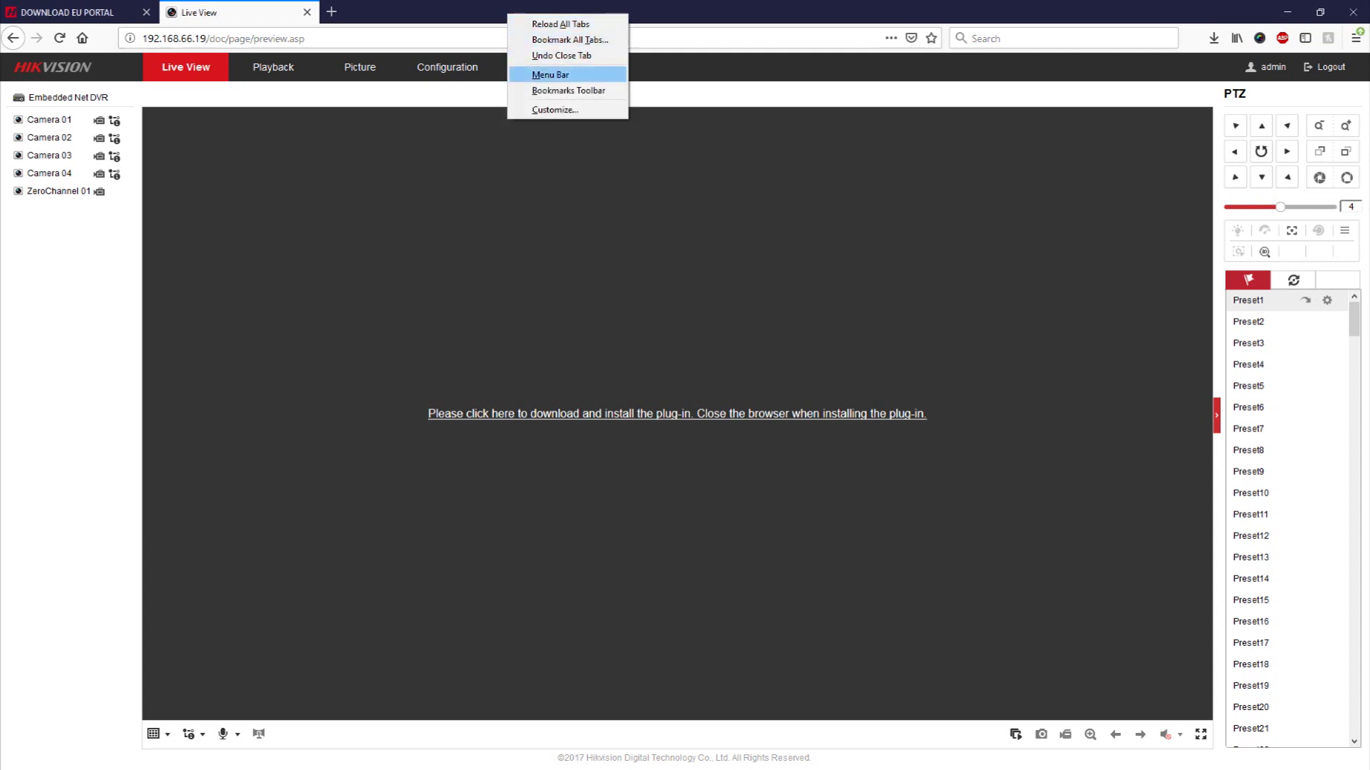
pyautogui.click(549, 74)
pyautogui.click(198, 7)
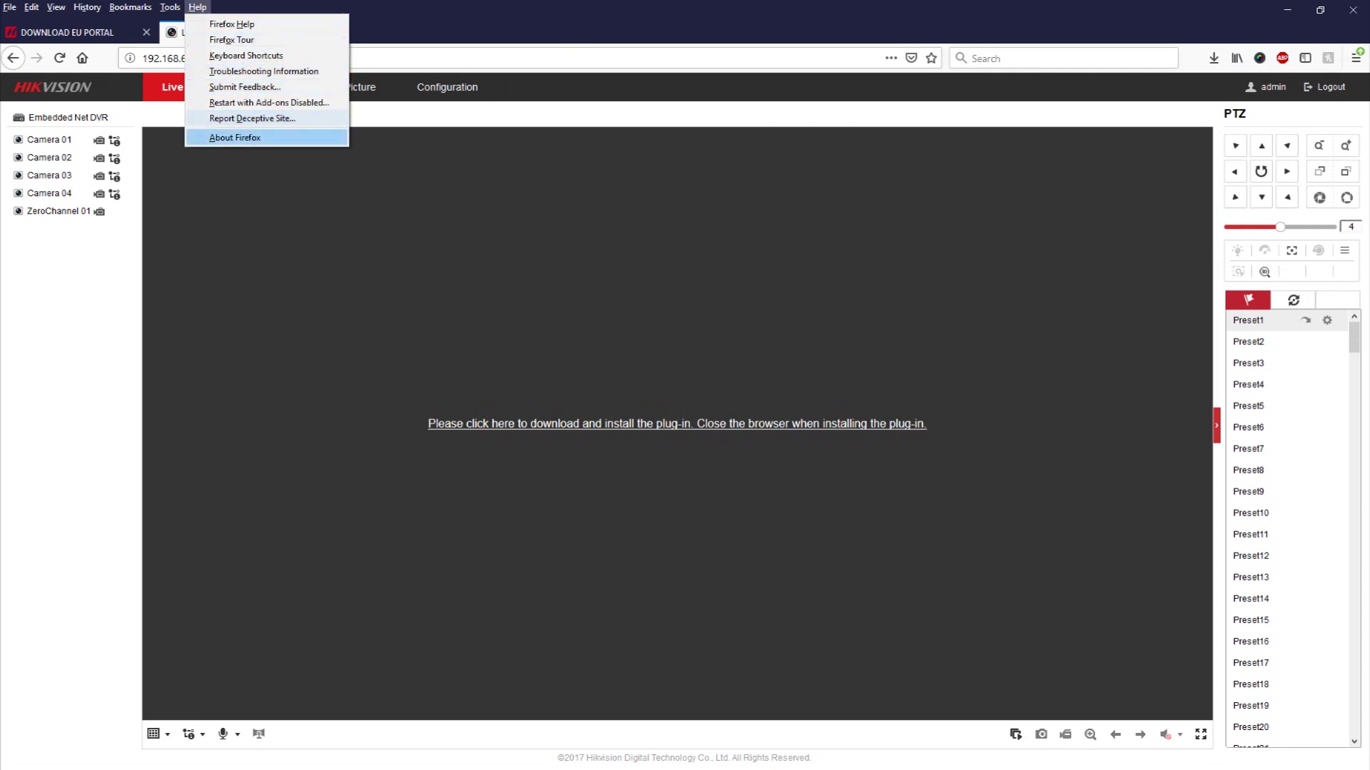
pyautogui.click(235, 137)
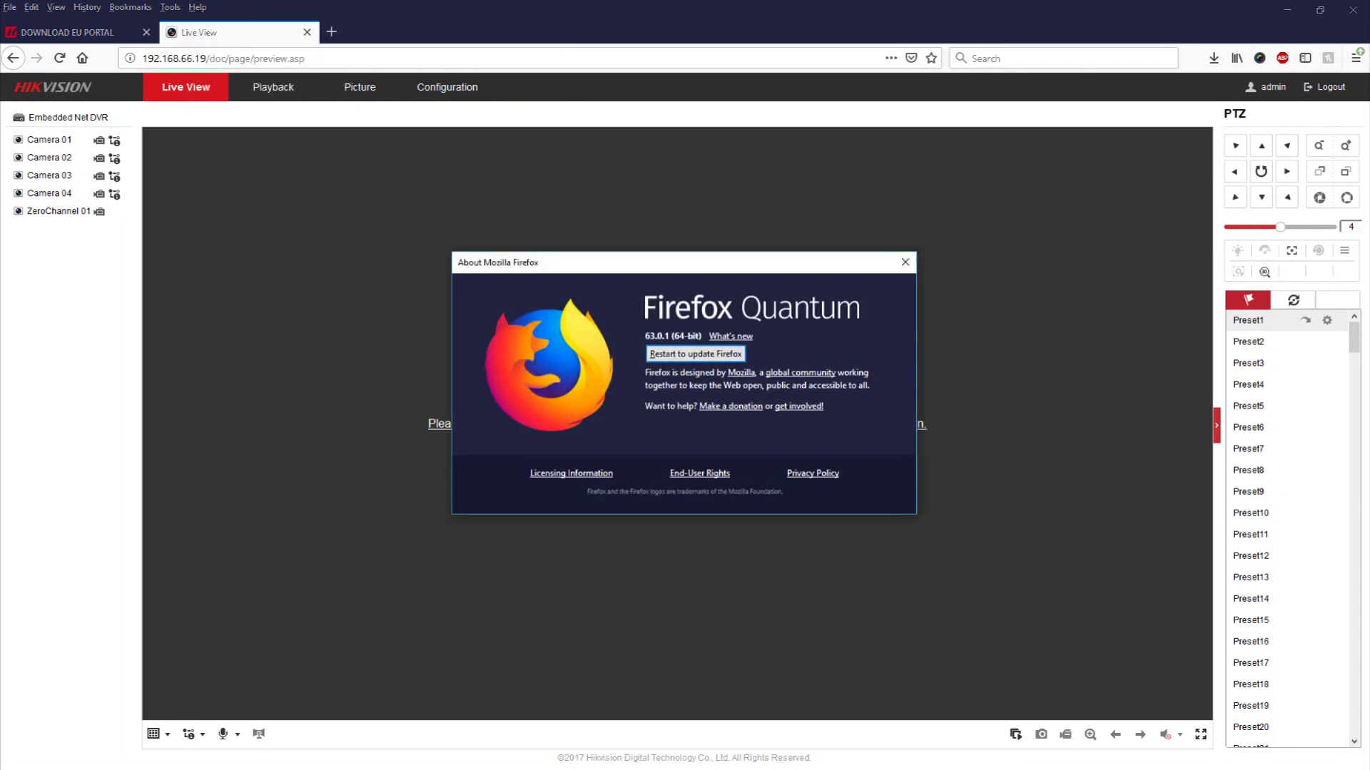
pyautogui.click(905, 261)
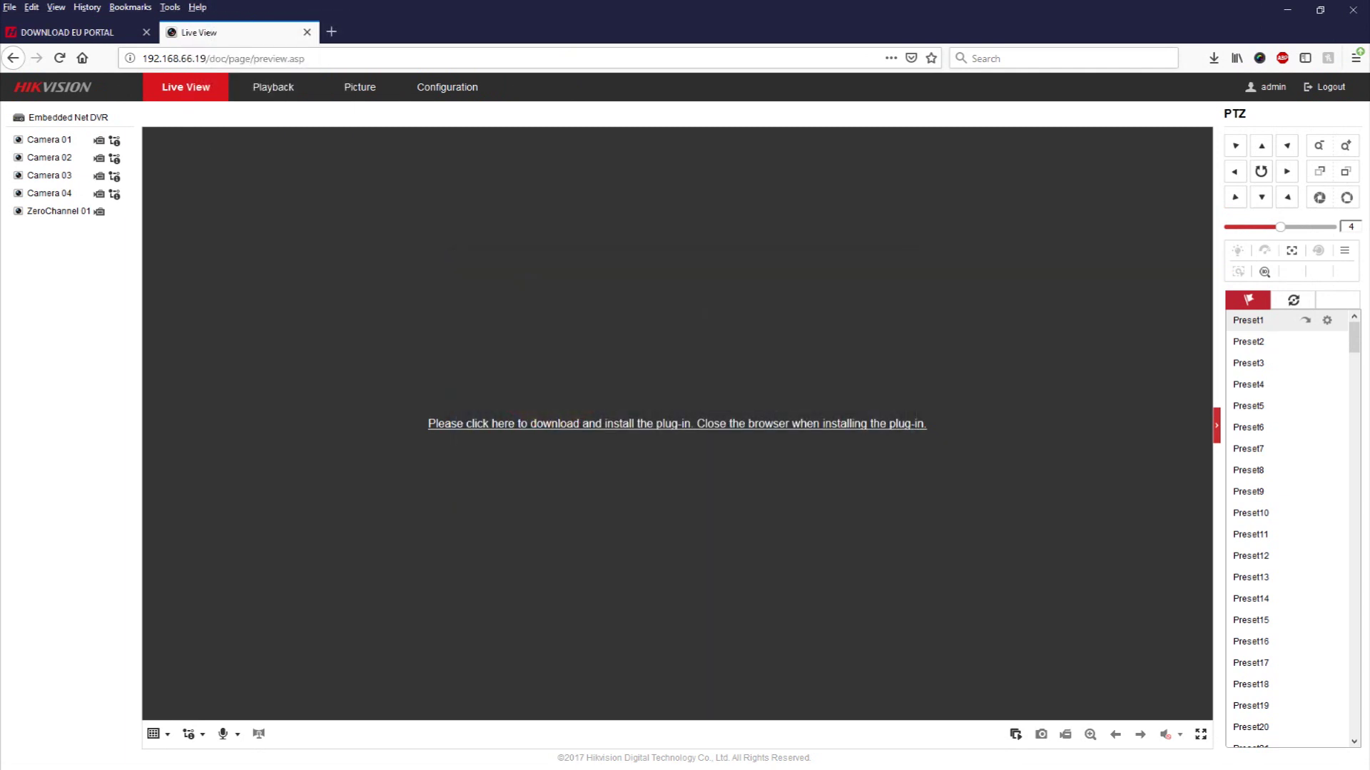
pyautogui.rightClick(354, 10)
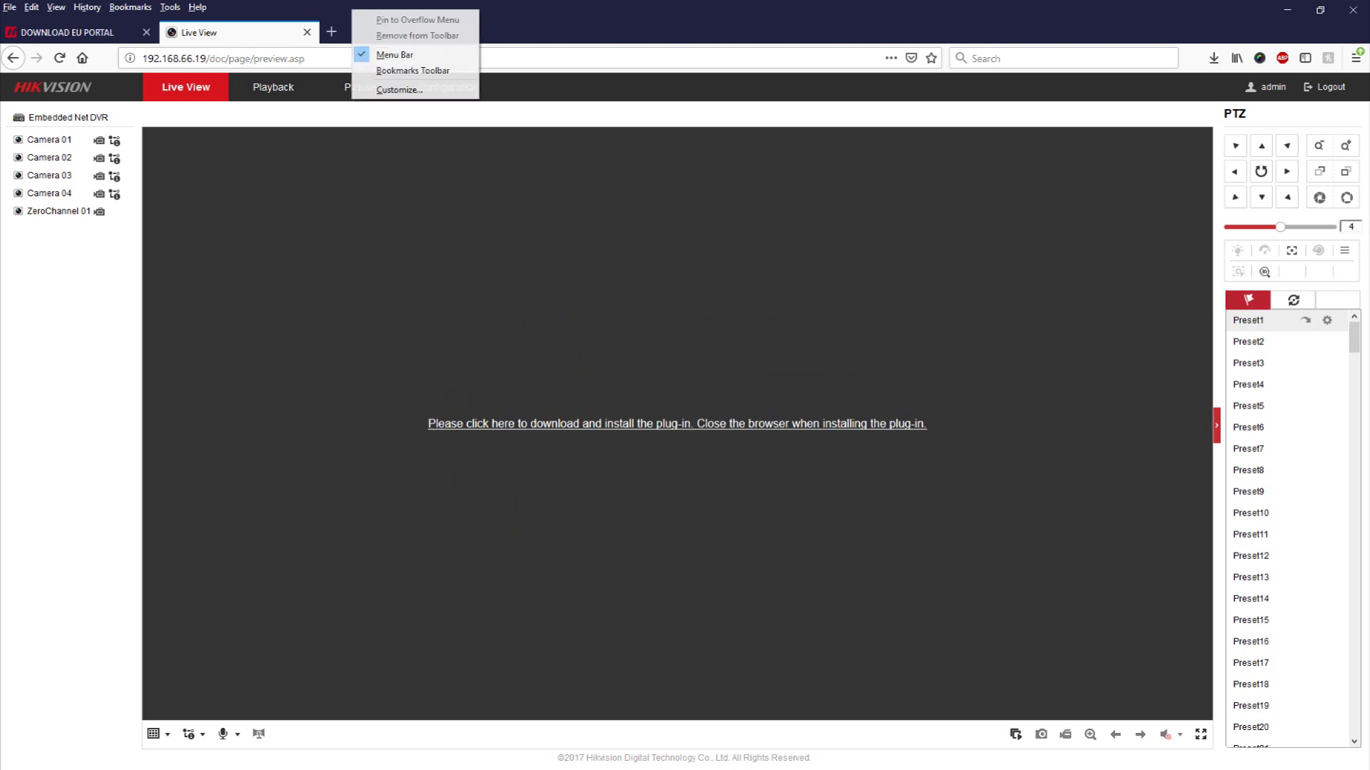
pyautogui.click(385, 53)
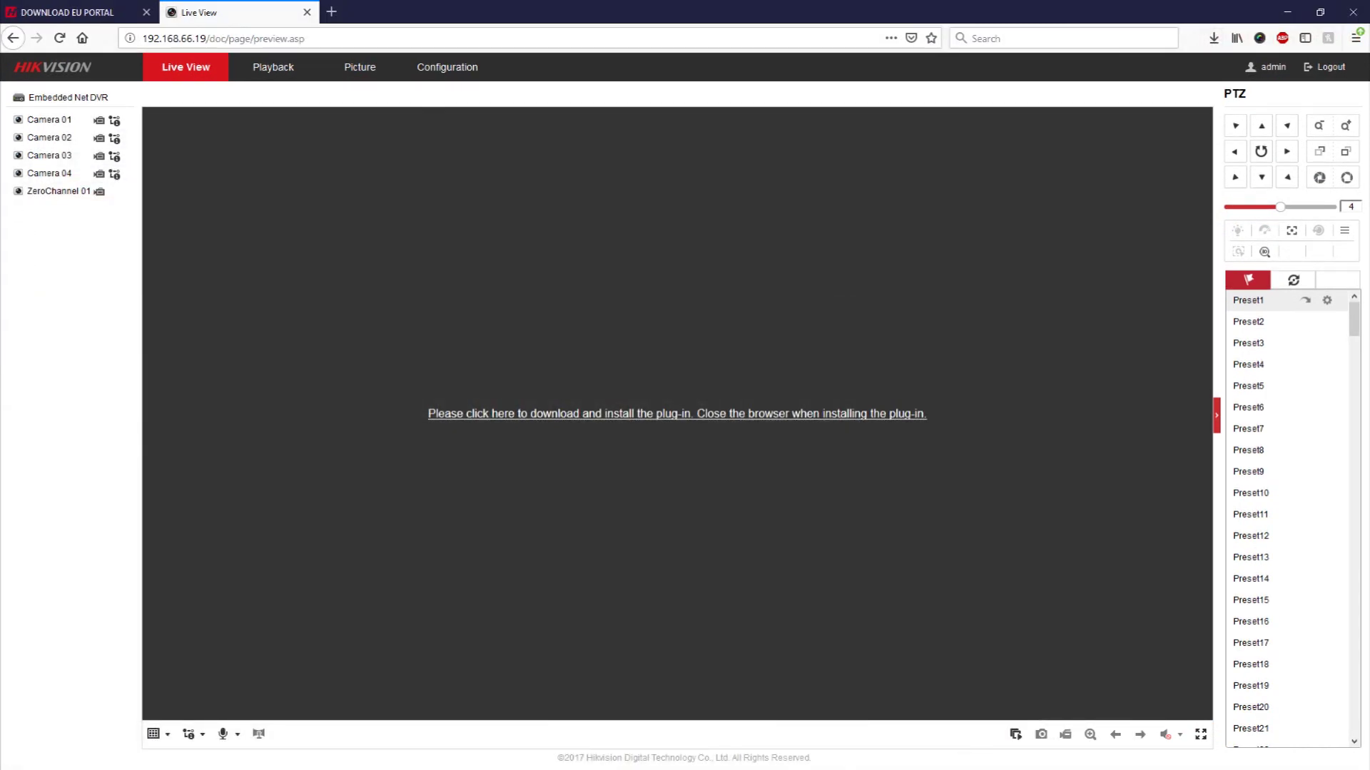
pyautogui.click(447, 66)
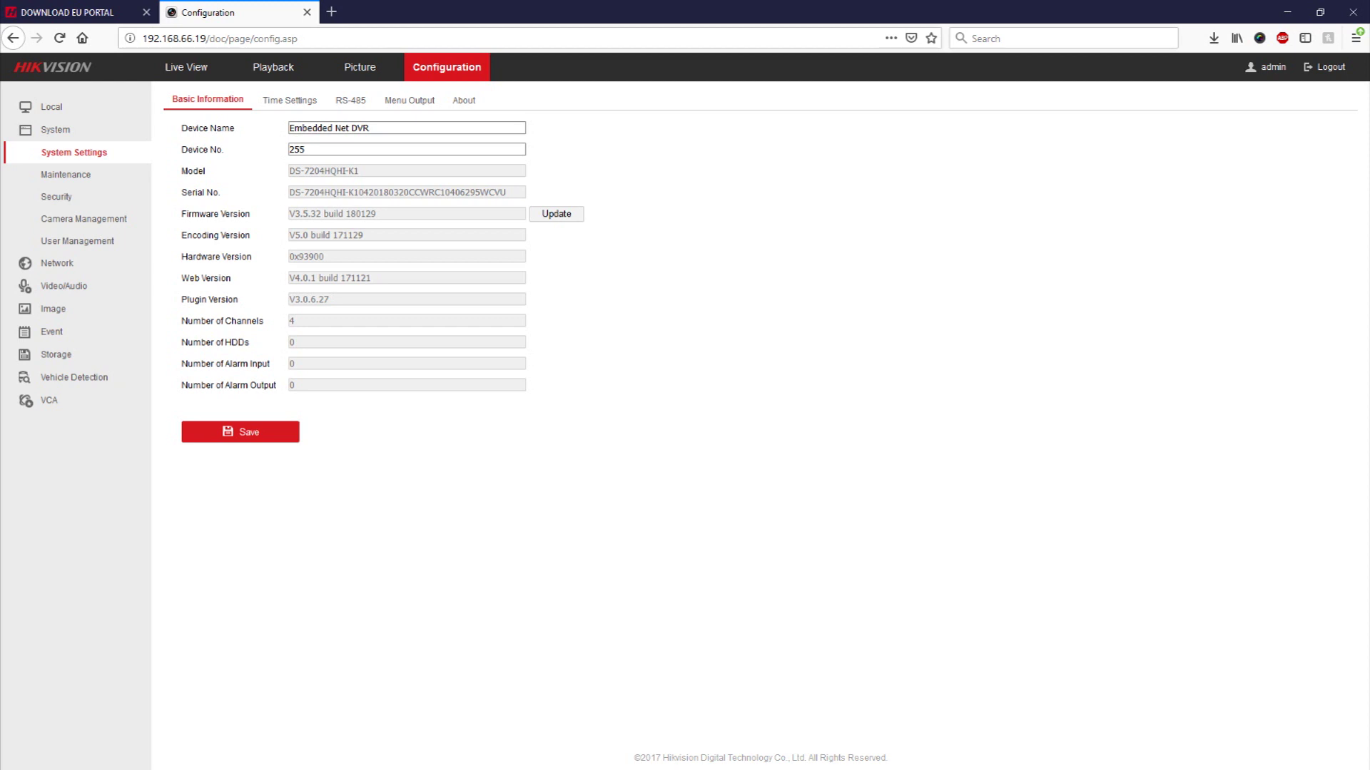
pyautogui.hotkey('ctrl', 'Tab')
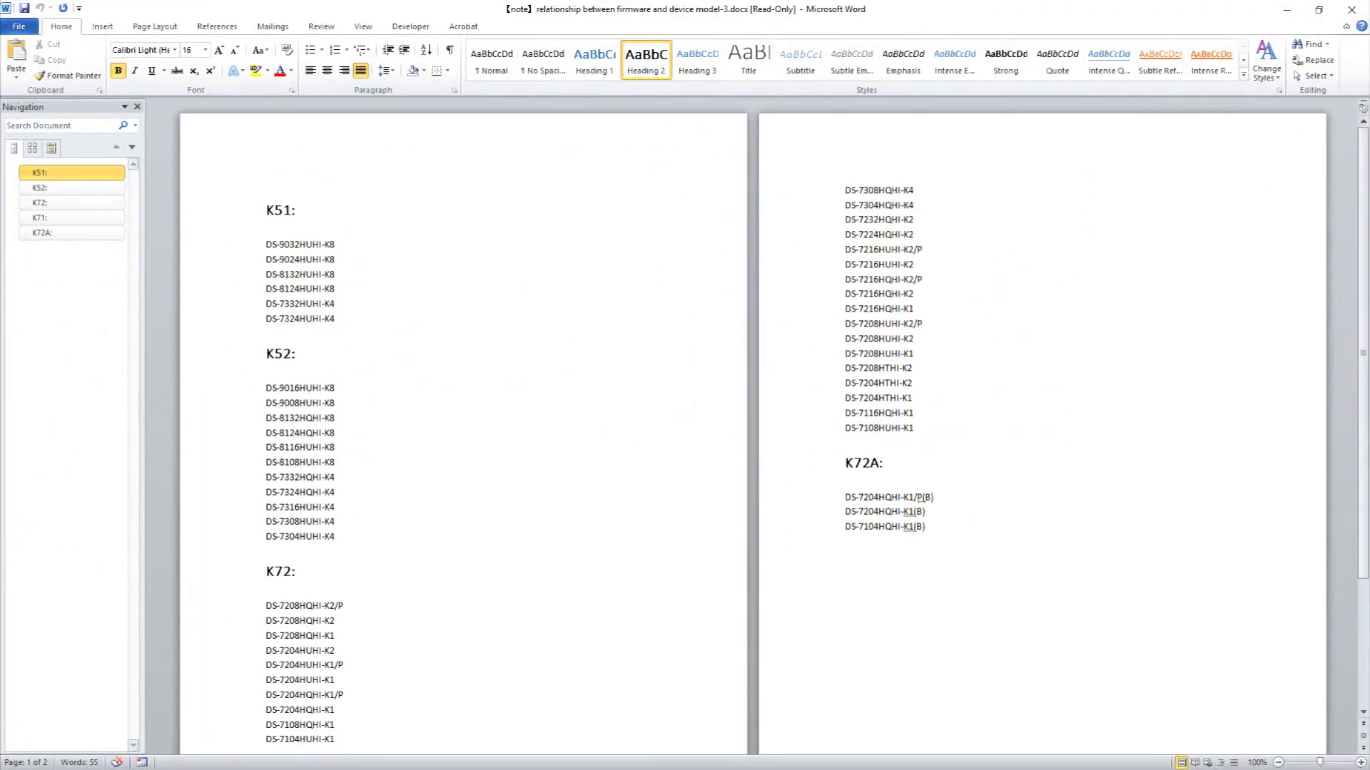
# - Highlight the DS-7204HQHI-K1 line under the K72 heading in the Word firmware note
pyautogui.tripleClick(299, 710)
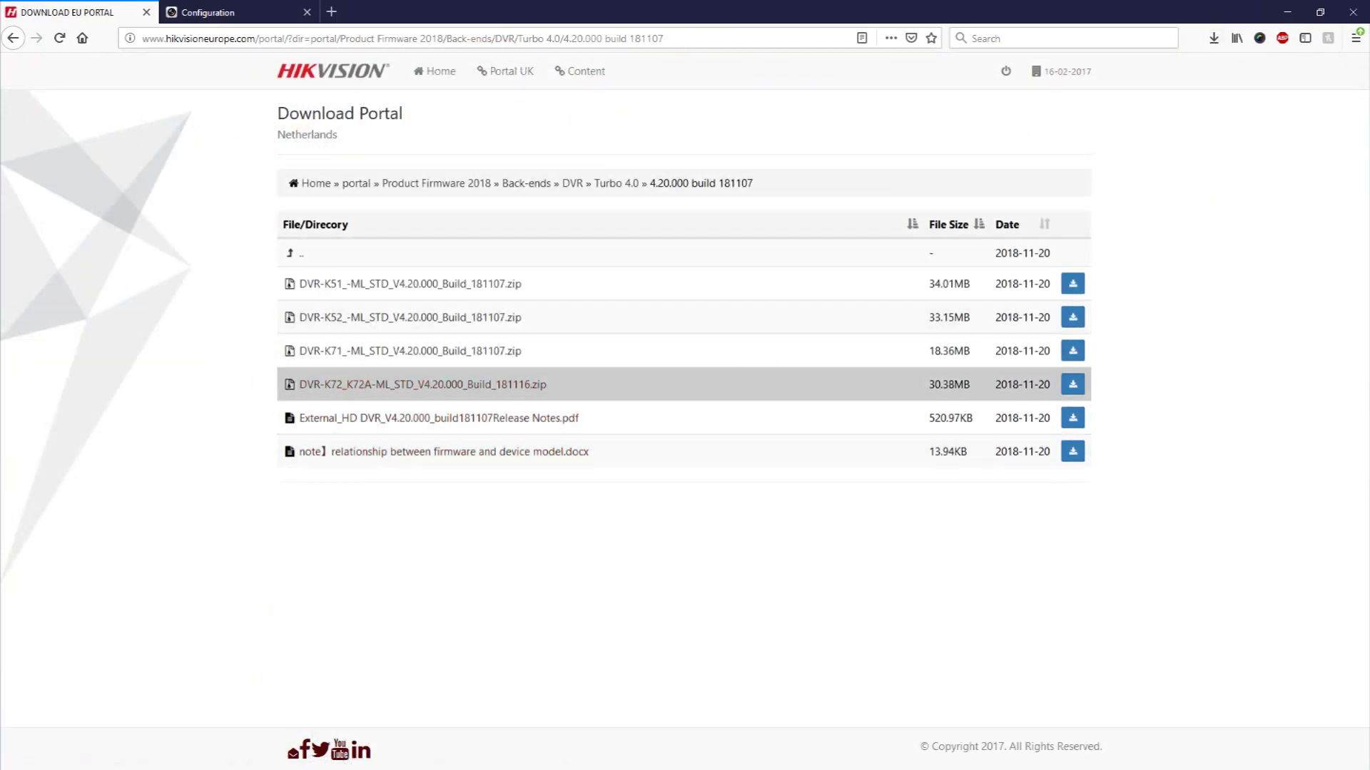
# - Save DVR-K72_K72A-ML_STD_V4.20.000_Build_181116.zip and open its containing folder from Downloads
pyautogui.click(1072, 384)
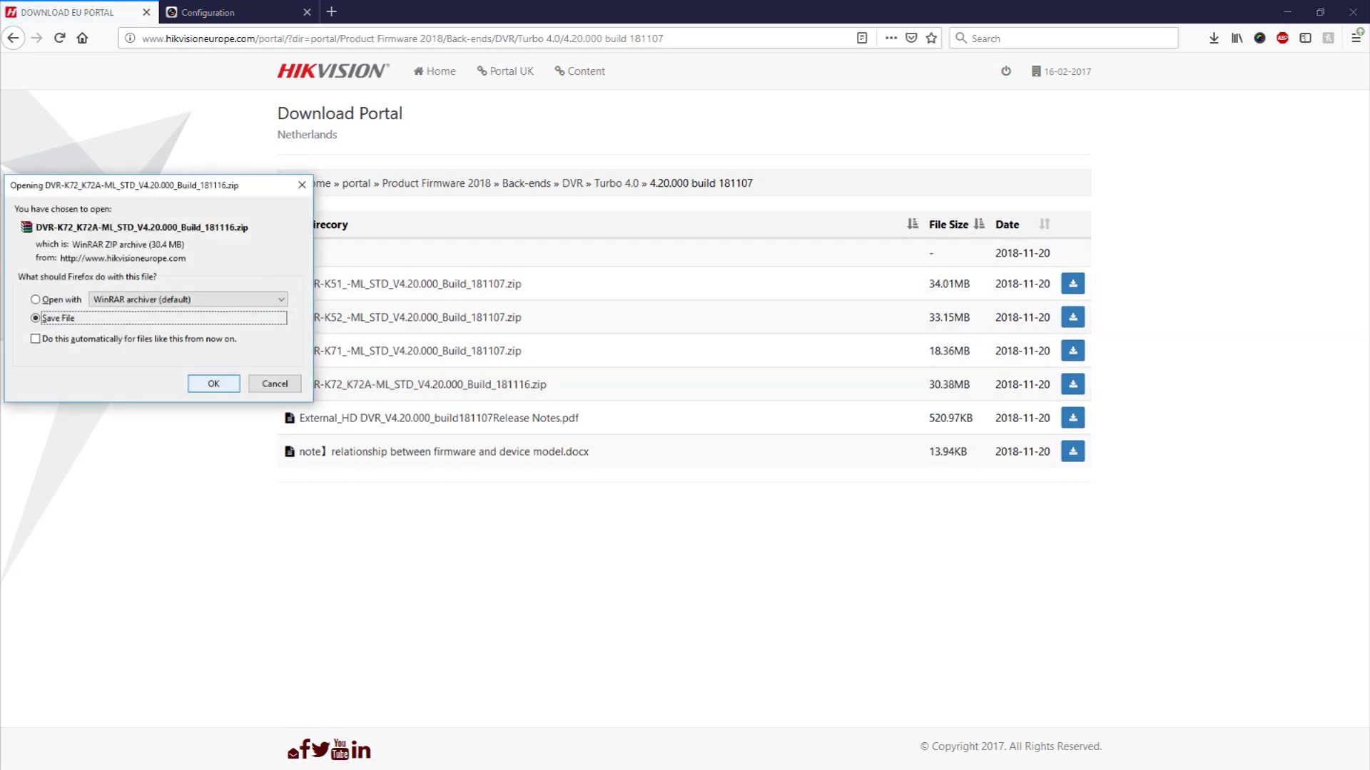
pyautogui.press('Return')
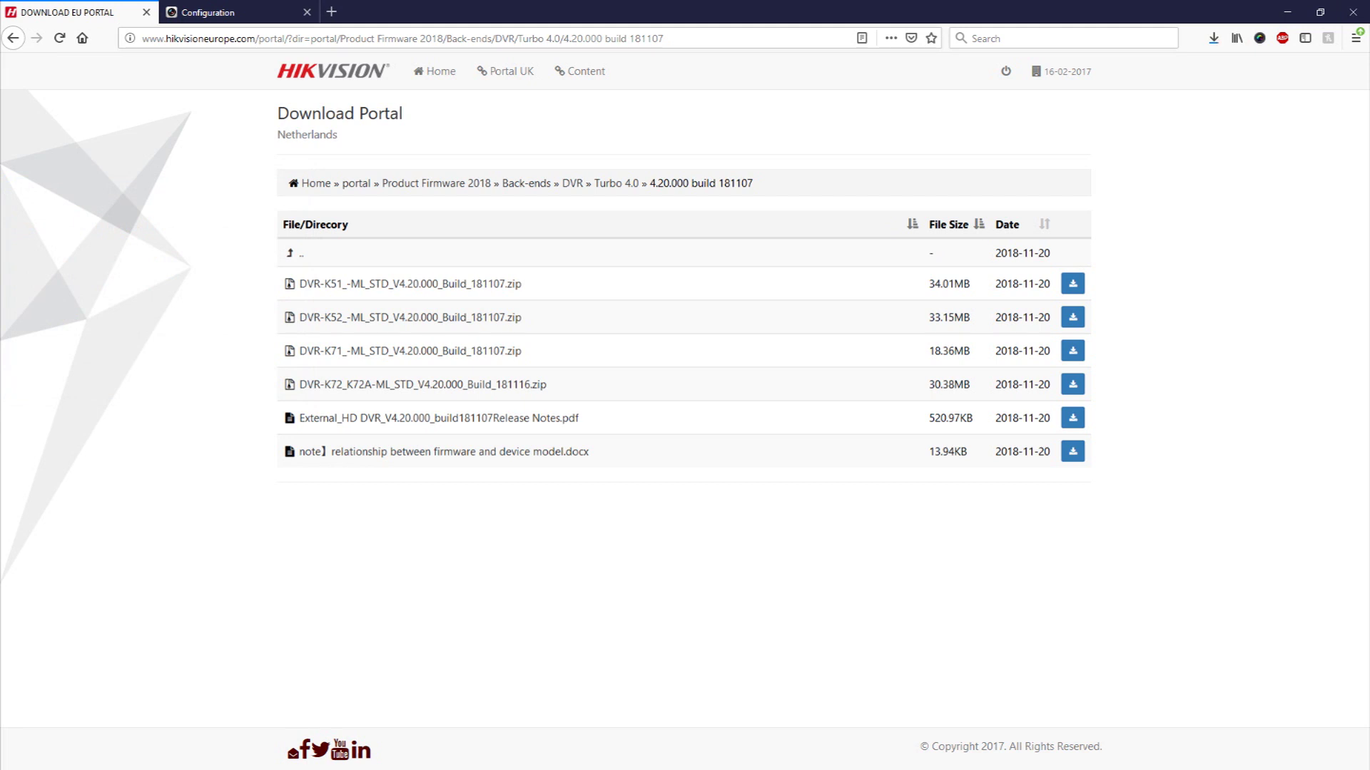
pyautogui.click(1214, 38)
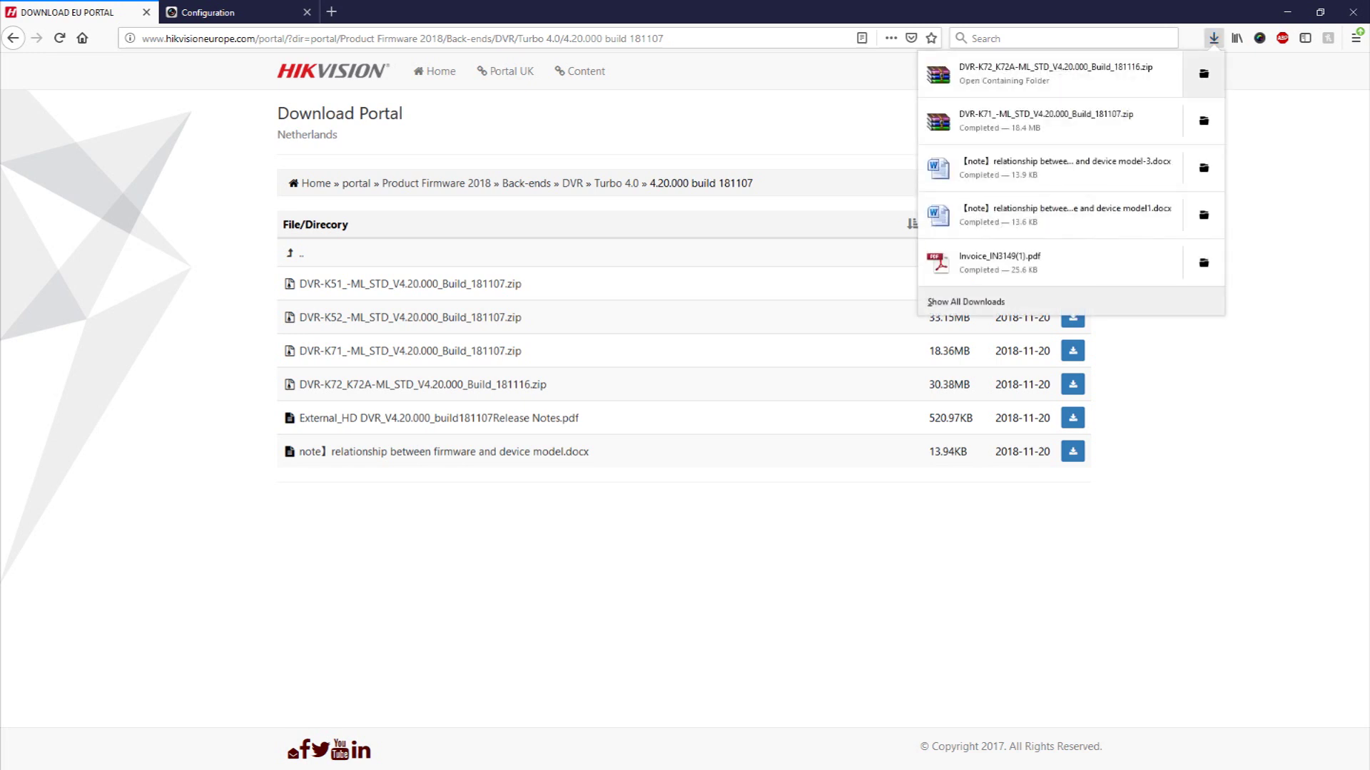
pyautogui.click(1204, 74)
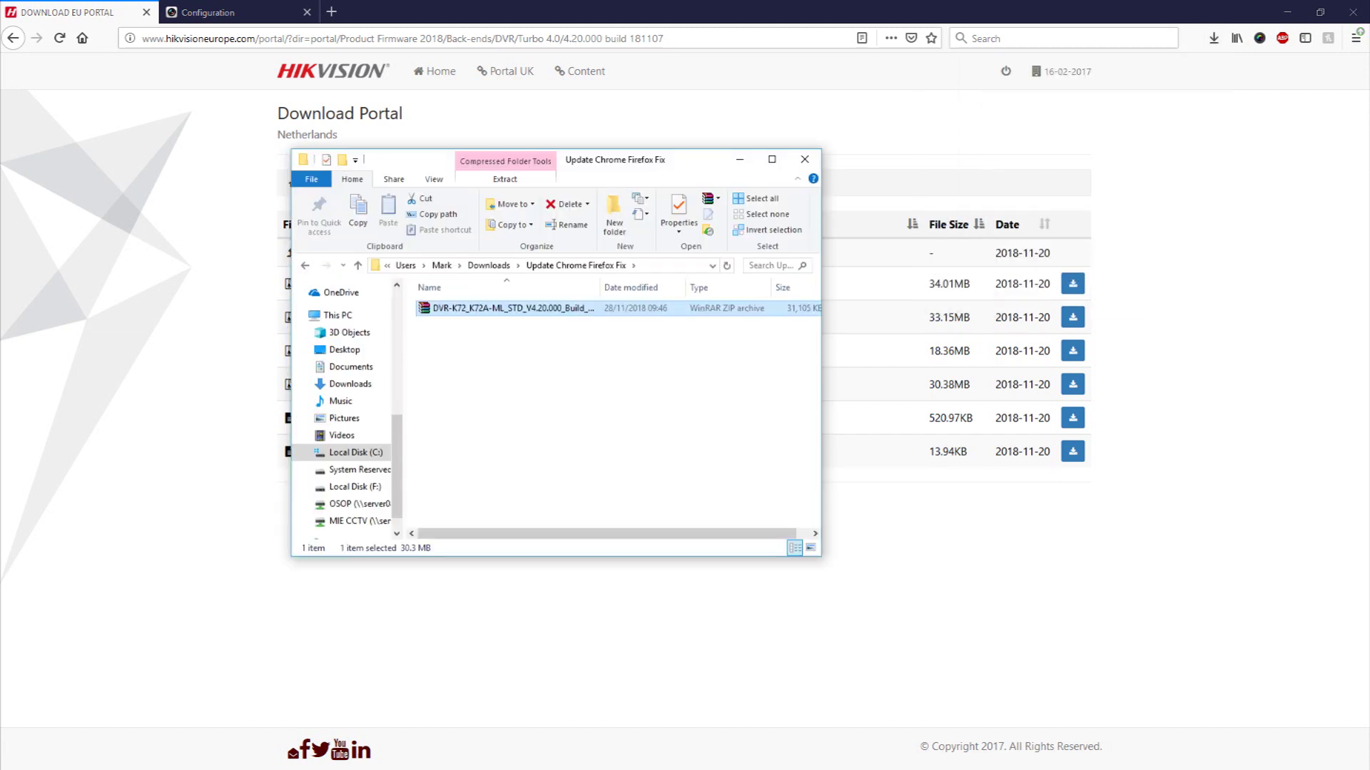
# - Extract the V4.20 zip in place, select the resulting digicap.dav, and minimise File Explorer
pyautogui.rightClick(521, 311)
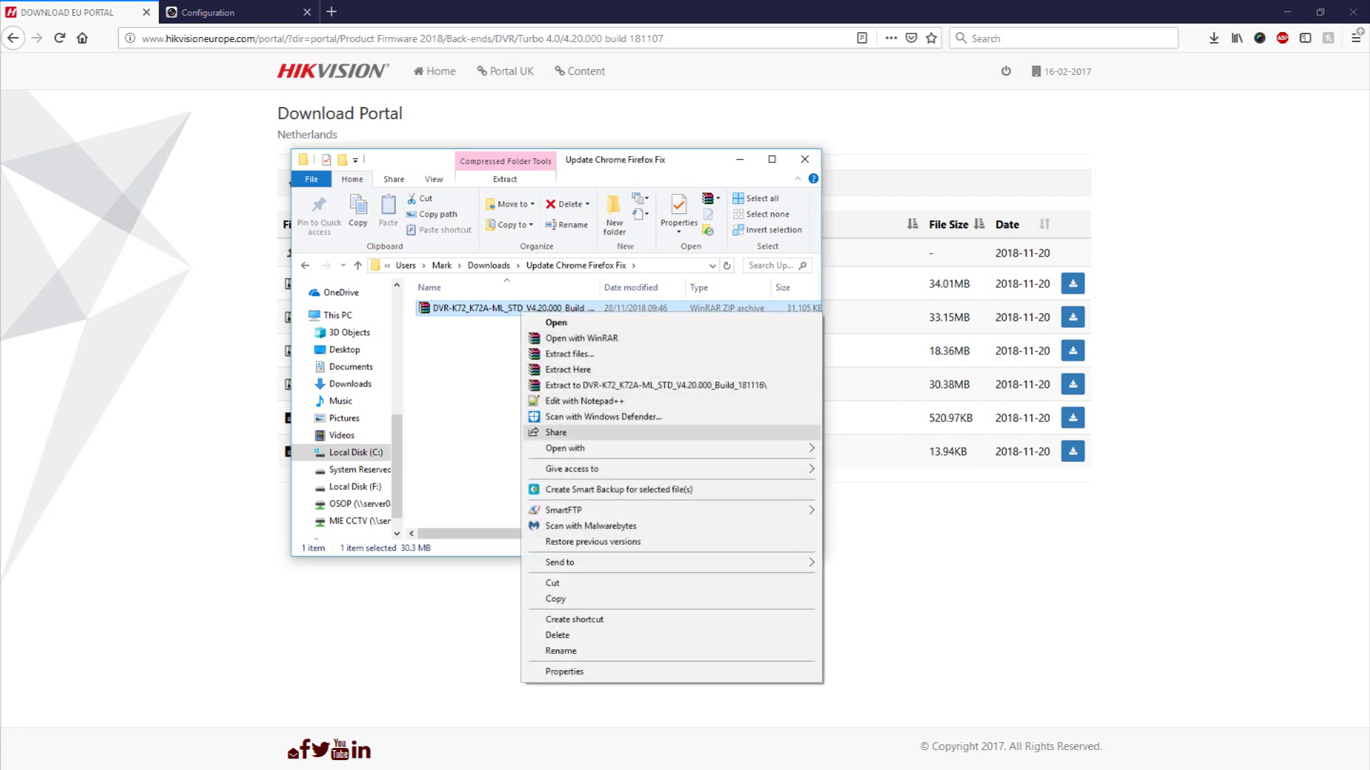
pyautogui.click(568, 370)
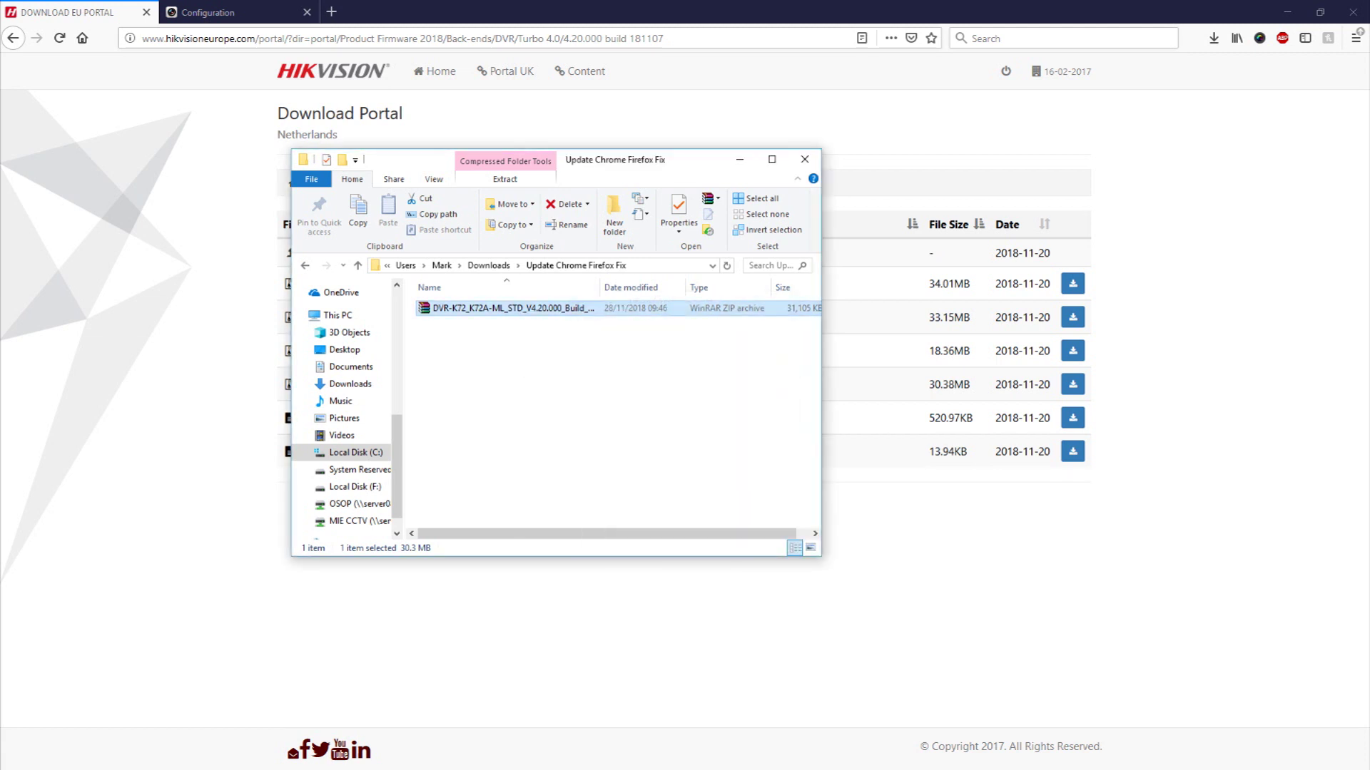
pyautogui.click(455, 308)
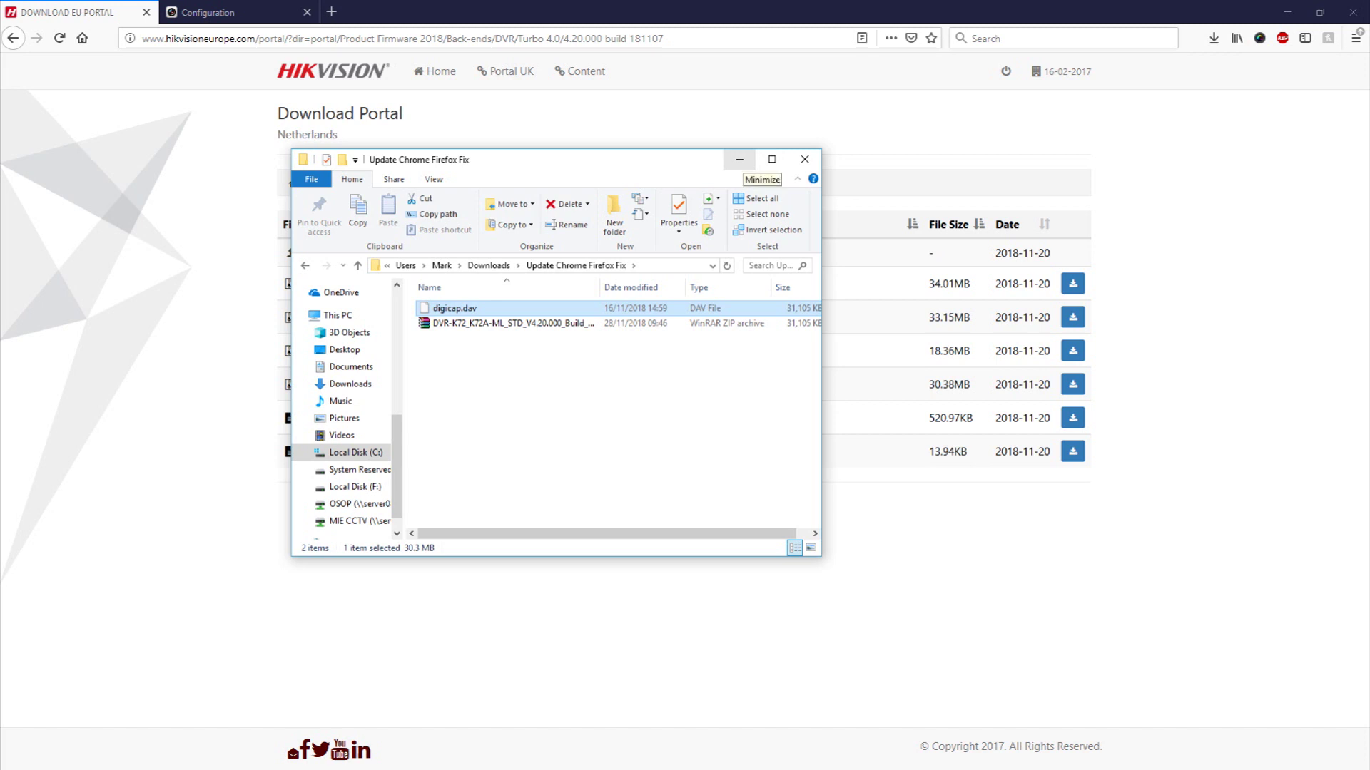
pyautogui.click(739, 159)
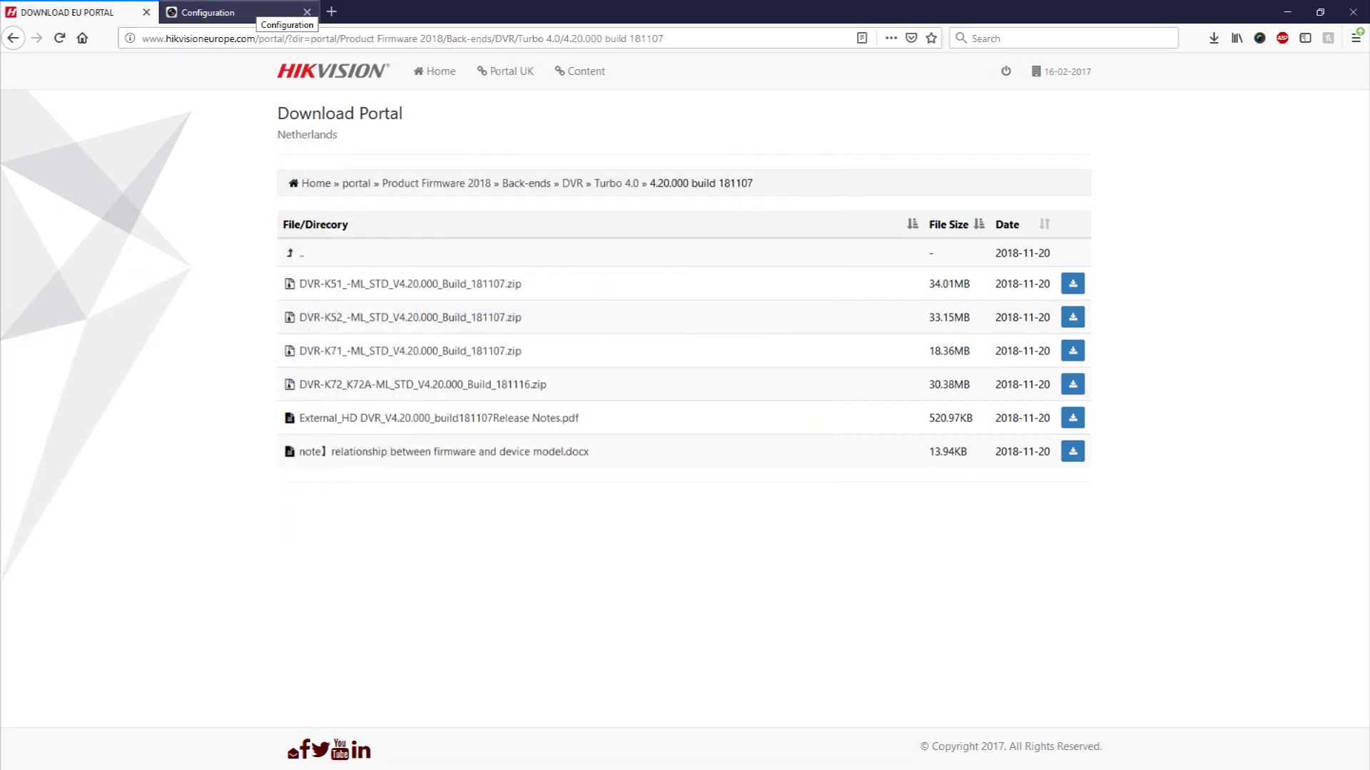
# - On the System > Maintenance page, load digicap.dav into the Upgrade file field
pyautogui.click(228, 12)
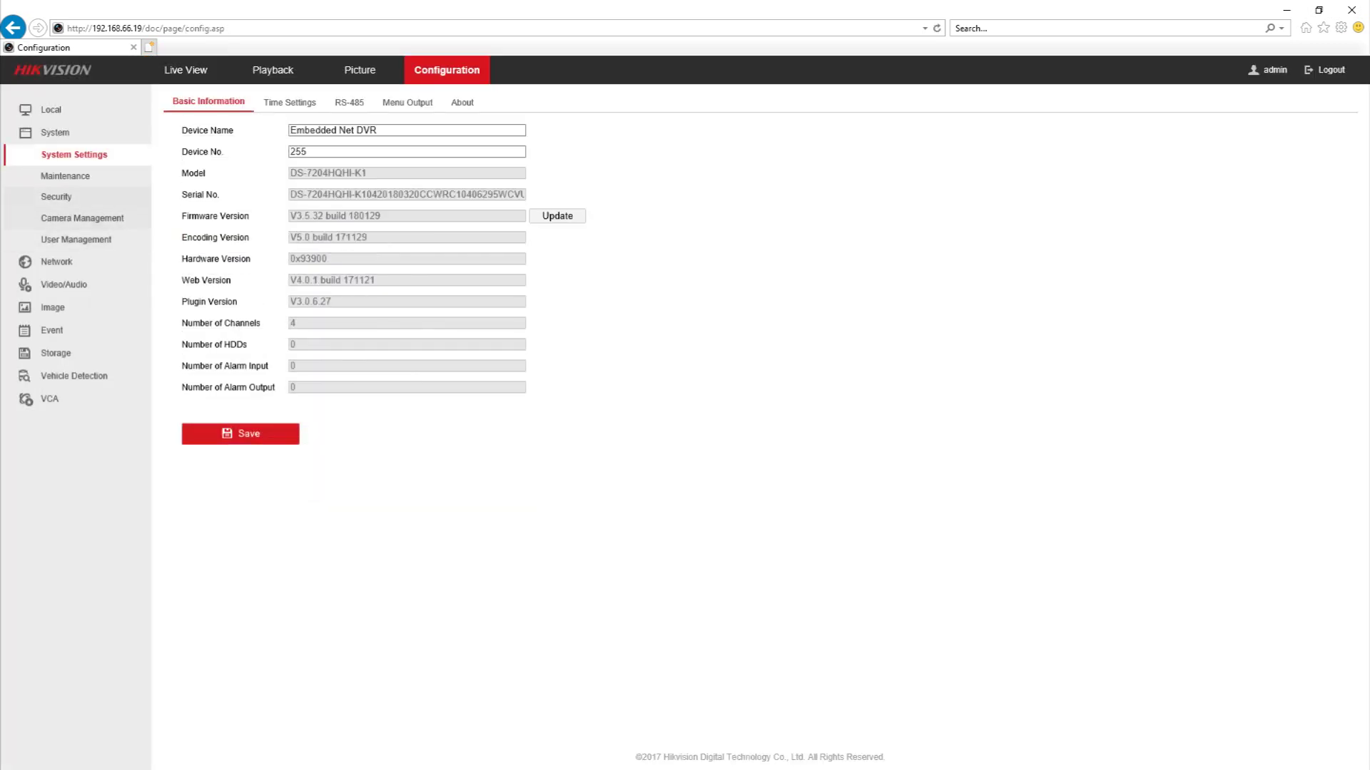
pyautogui.click(65, 175)
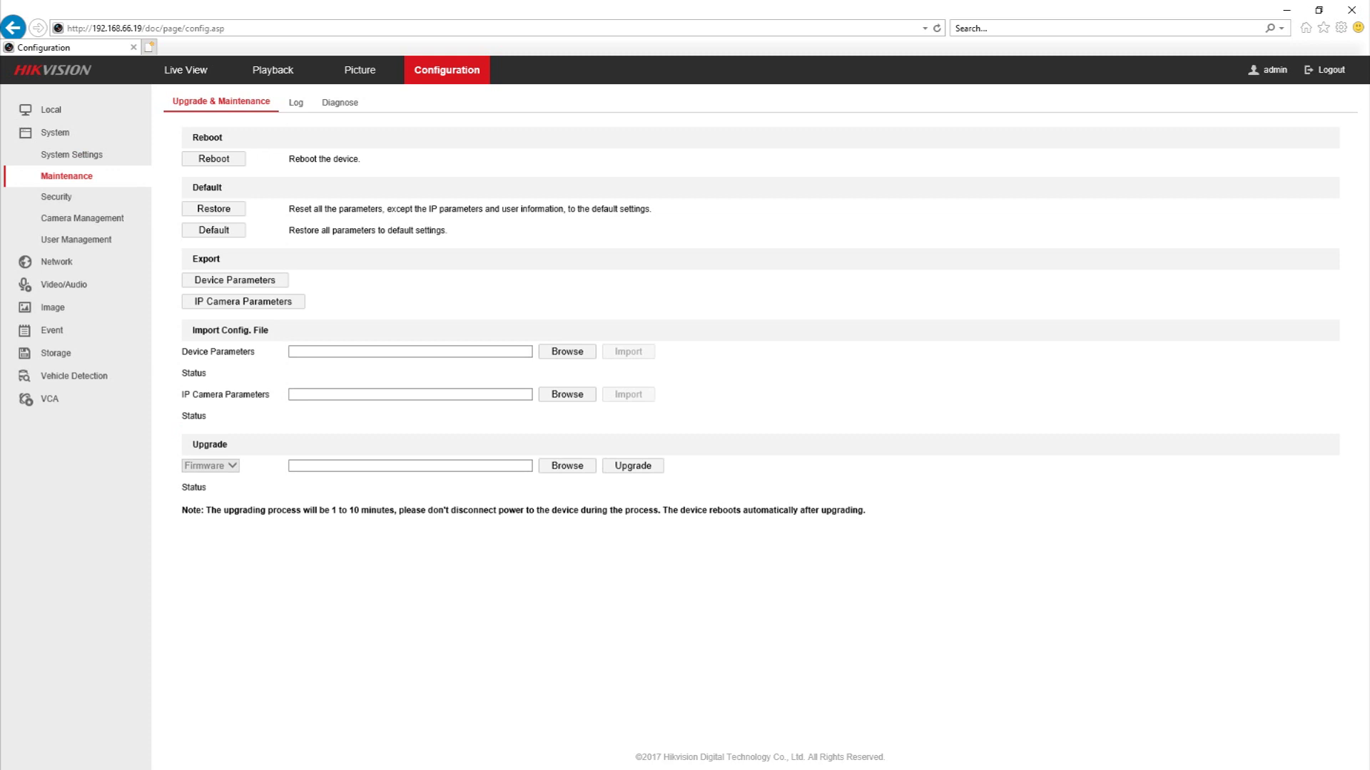
pyautogui.click(567, 465)
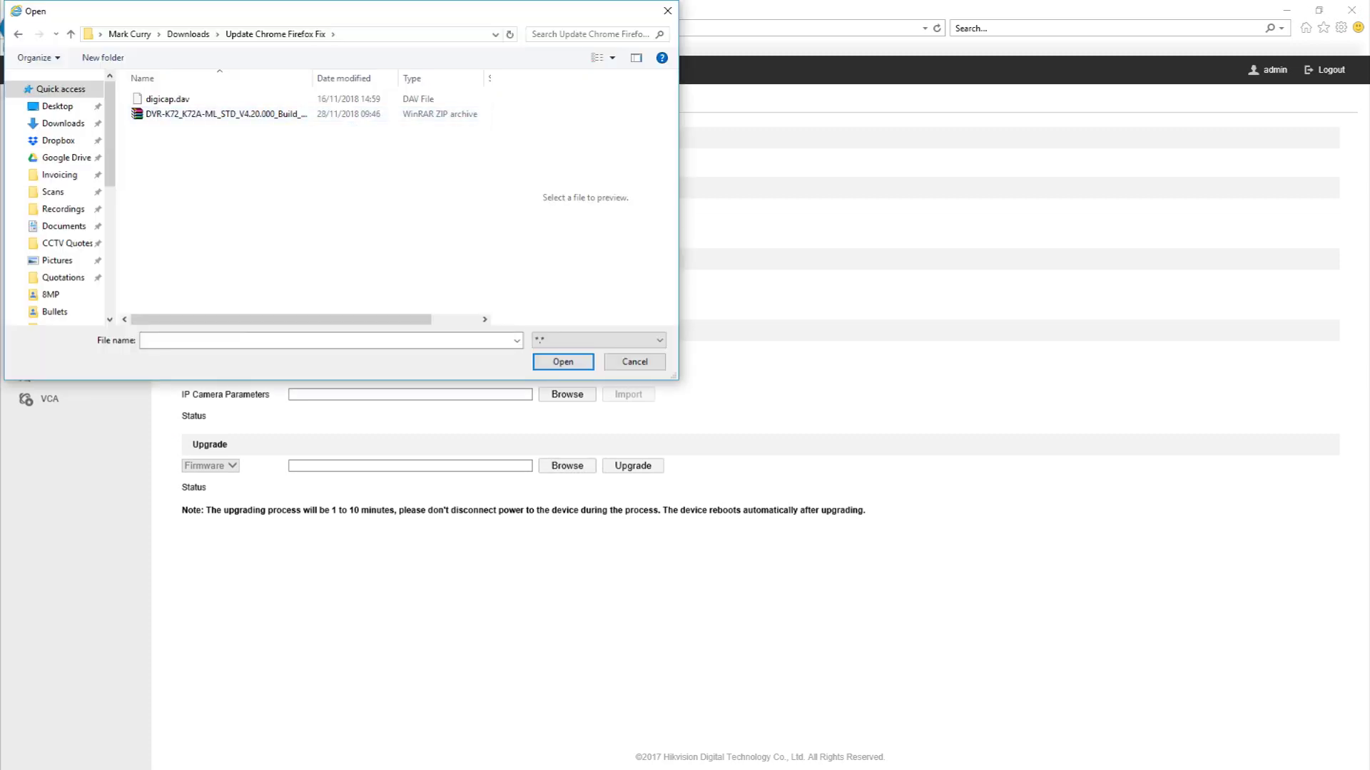
pyautogui.click(168, 99)
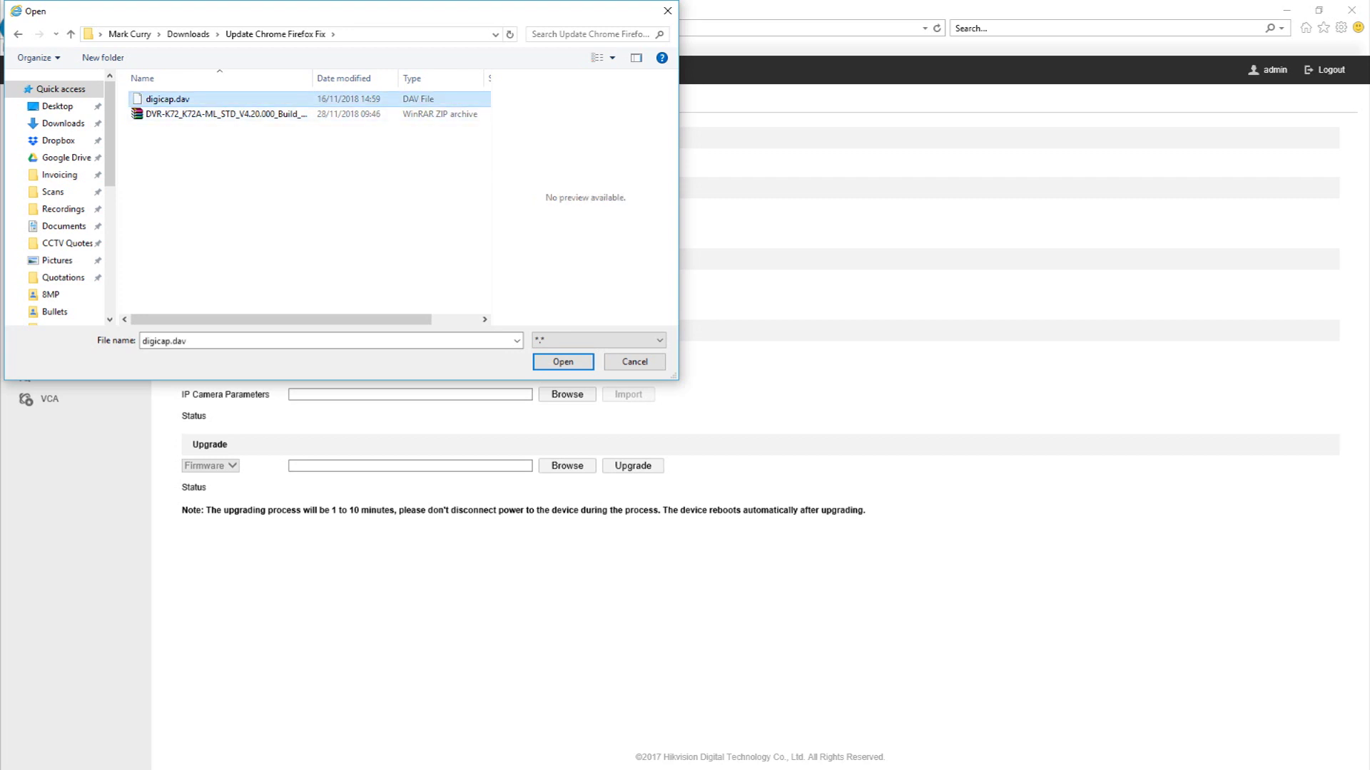
pyautogui.press('Return')
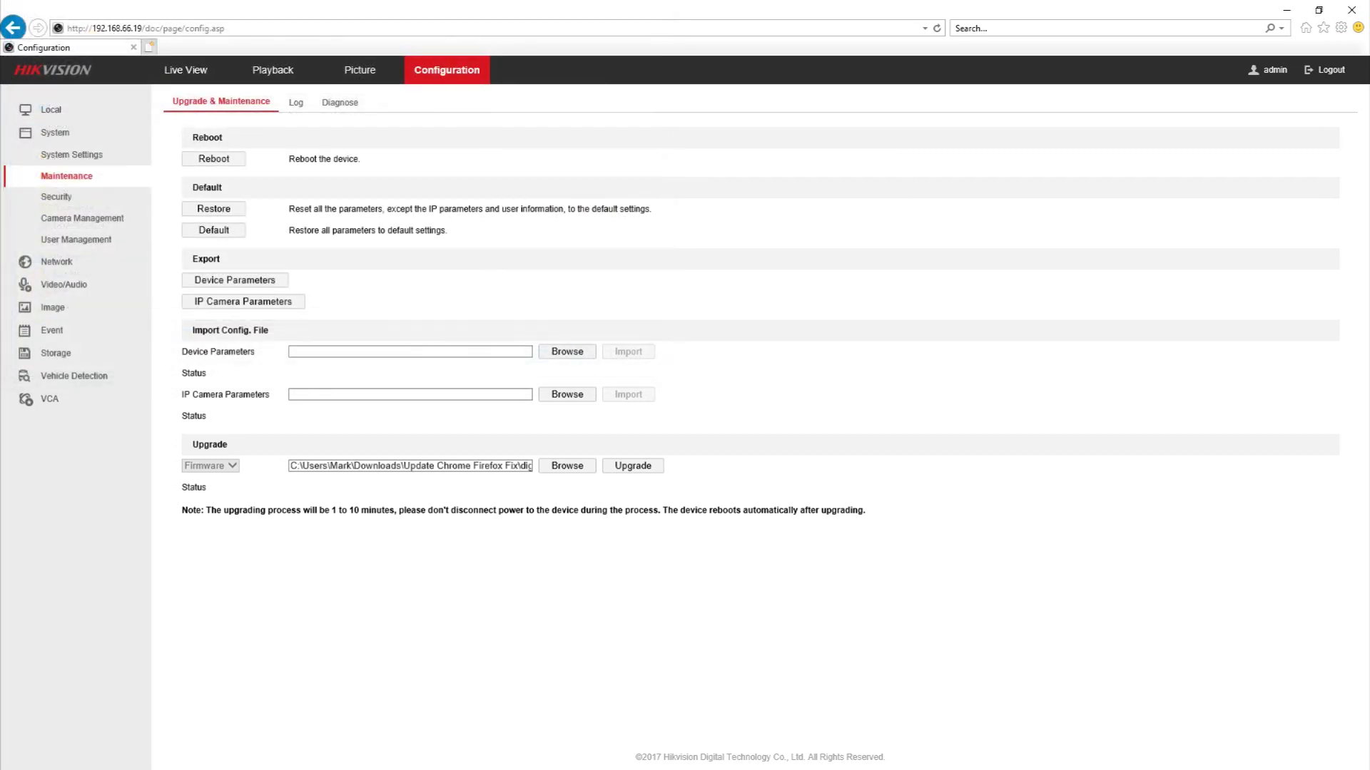
# - Run the upgrade with reboot, log back in as admin, and verify firmware V4.20.000 build 181107
pyautogui.click(632, 465)
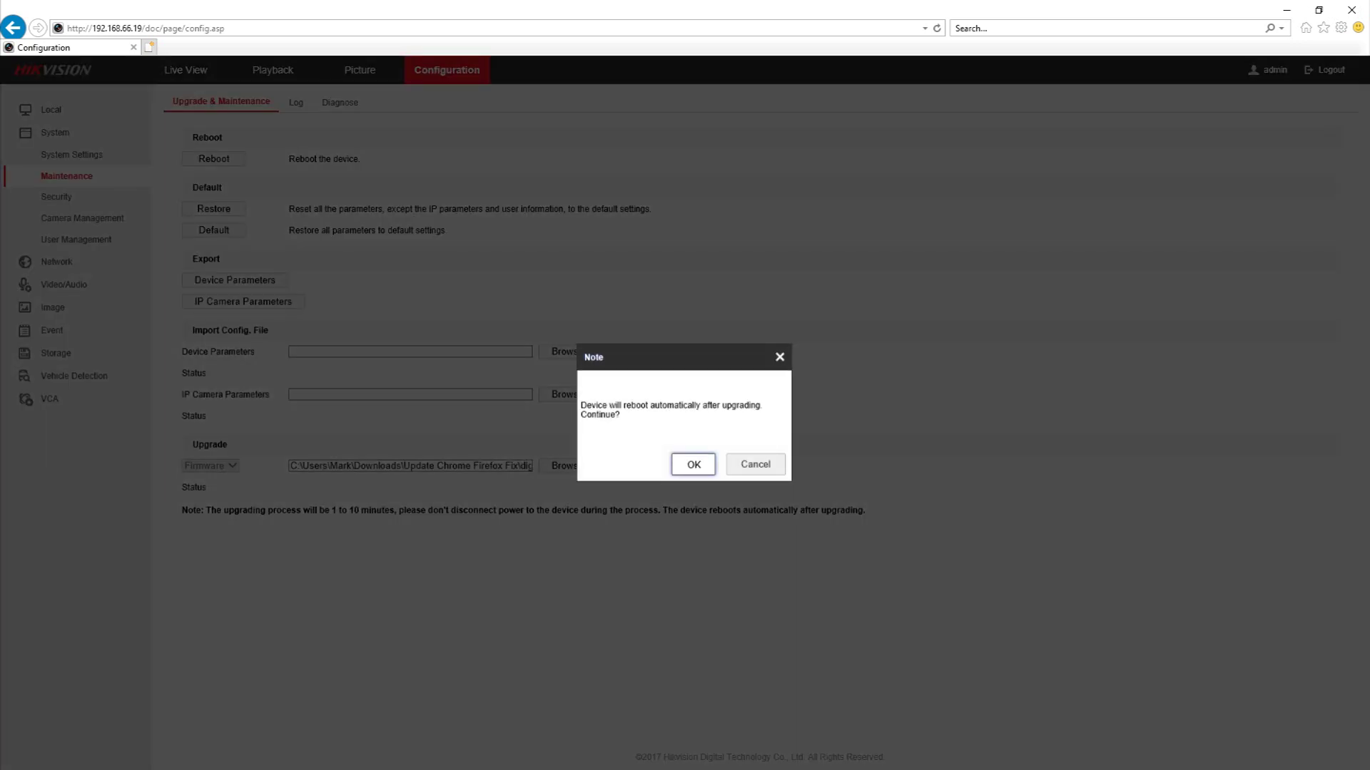
pyautogui.press('Return')
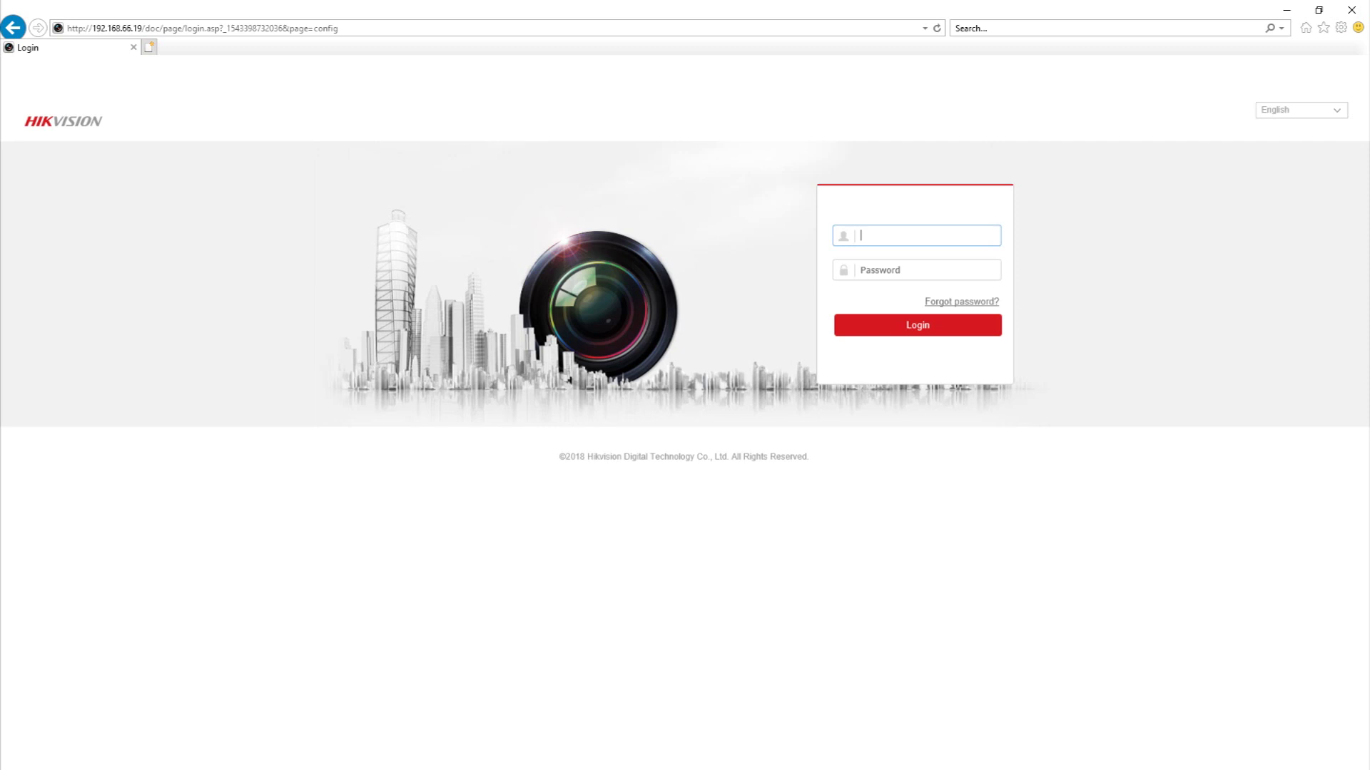
pyautogui.write('admin')
pyautogui.press('Tab')
pyautogui.write('*********')
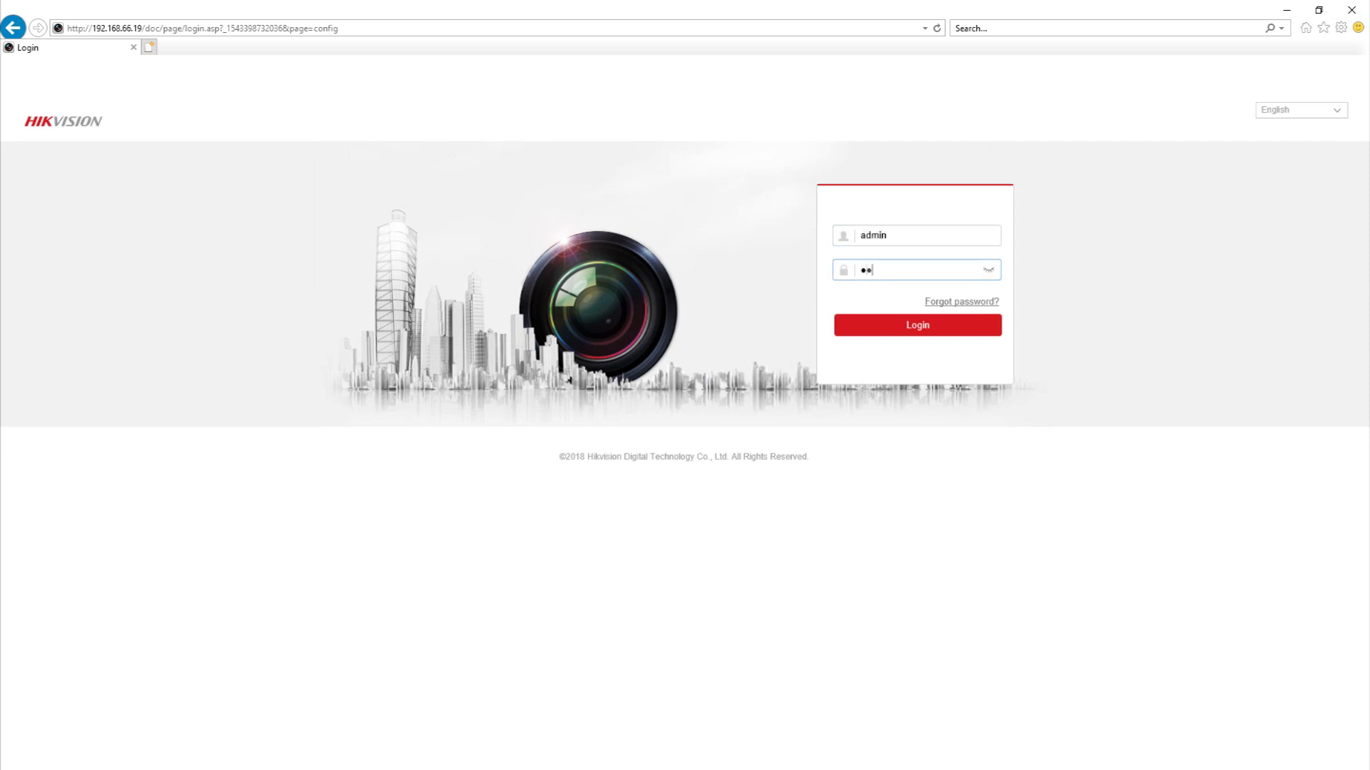
pyautogui.press('Return')
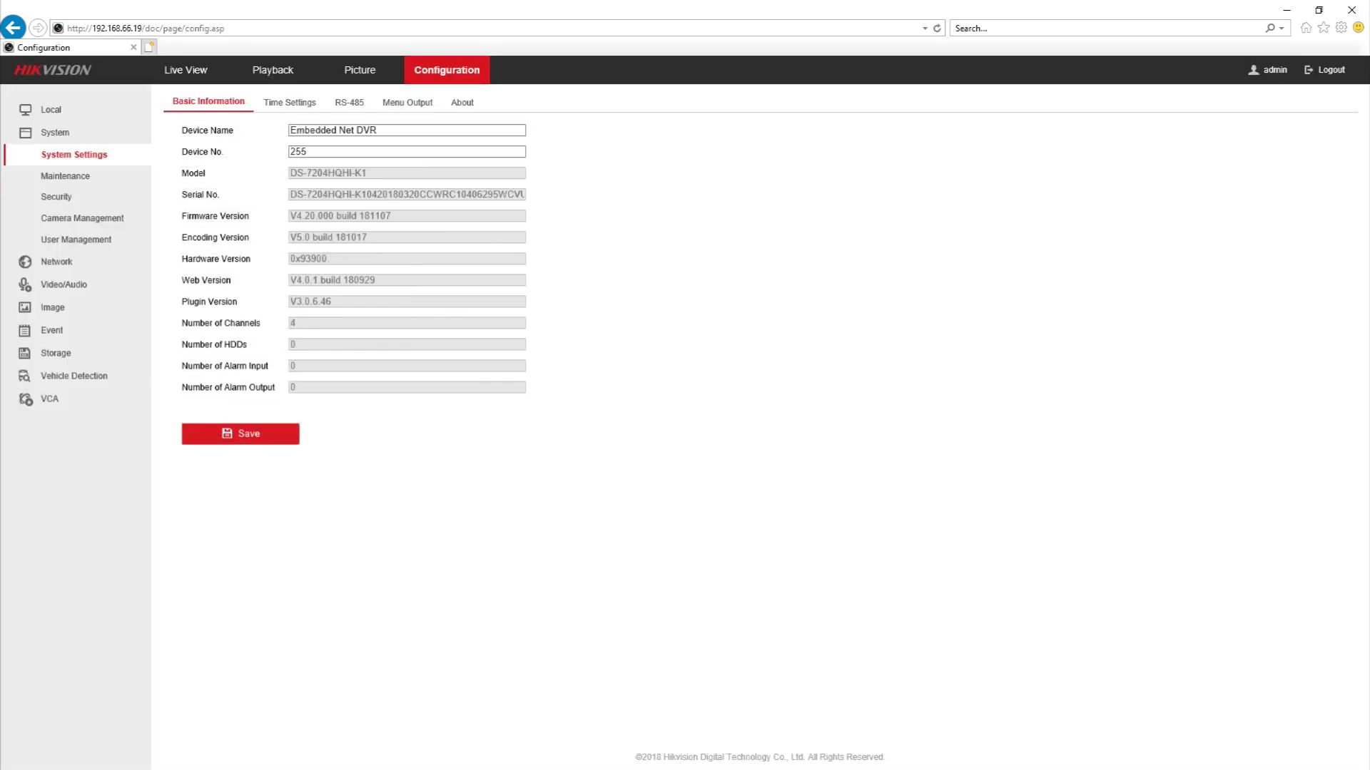
pyautogui.moveTo(290, 216); pyautogui.dragTo(391, 216)
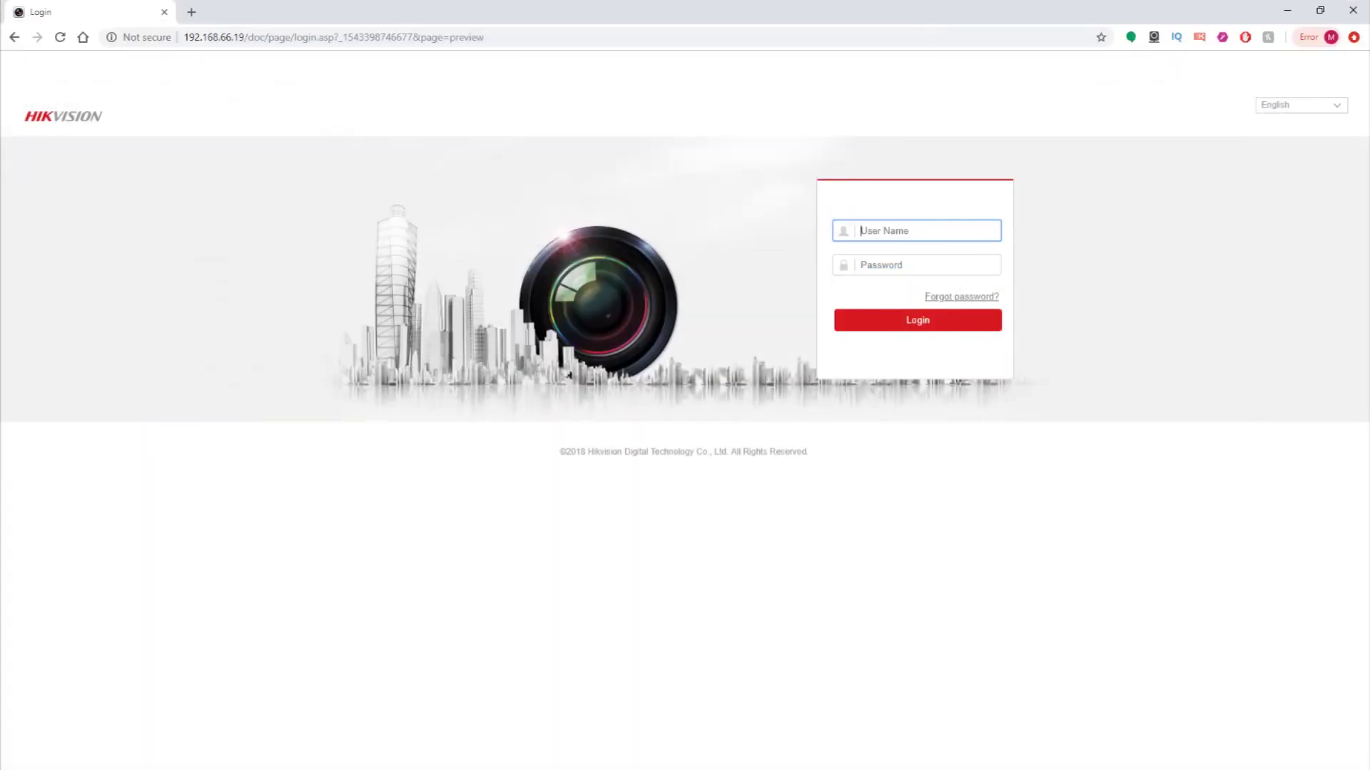
# - Enter user name admin and the account password on the Chrome login page
pyautogui.write('admin')
pyautogui.press('Tab')
pyautogui.write('1234')
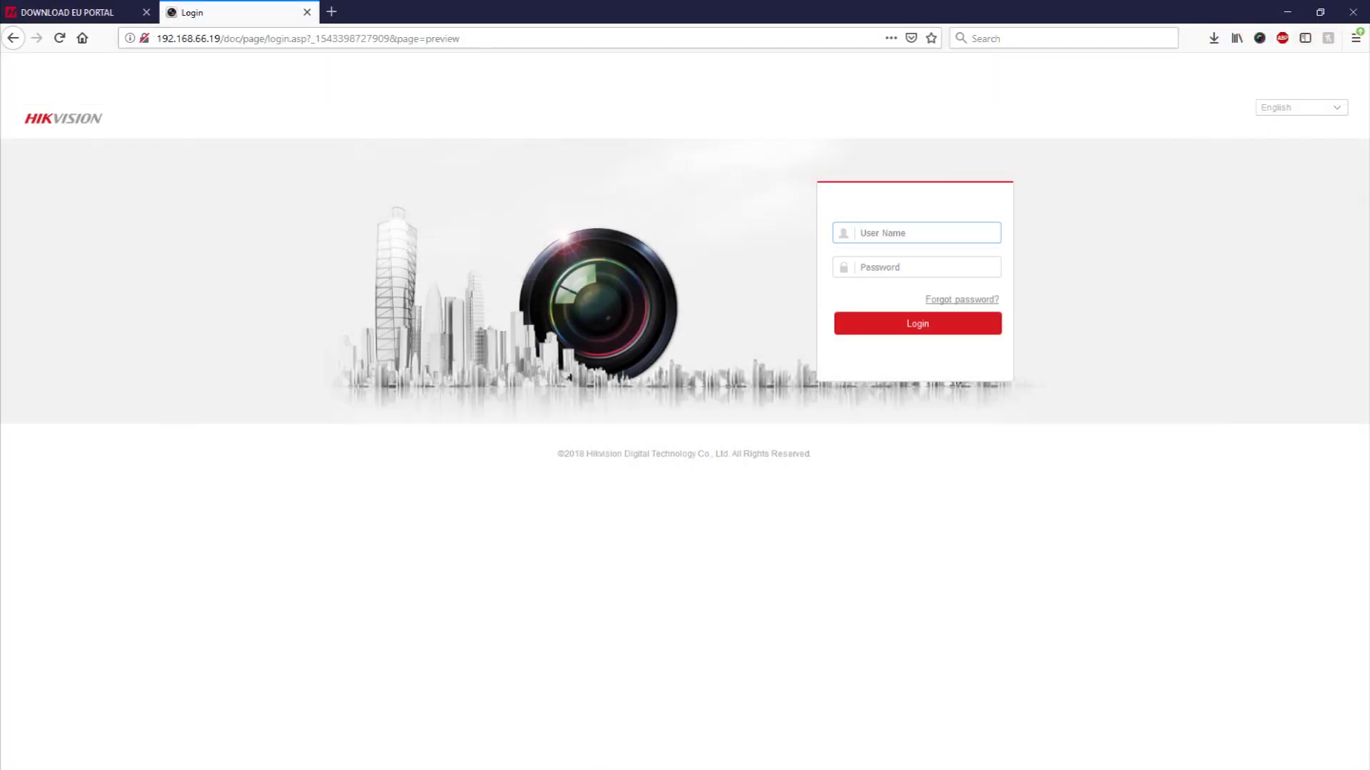
# - Log in through Firefox as admin with the account password to reach the four-camera Live View
pyautogui.write('admin')
pyautogui.press('Tab')
pyautogui.write('******')
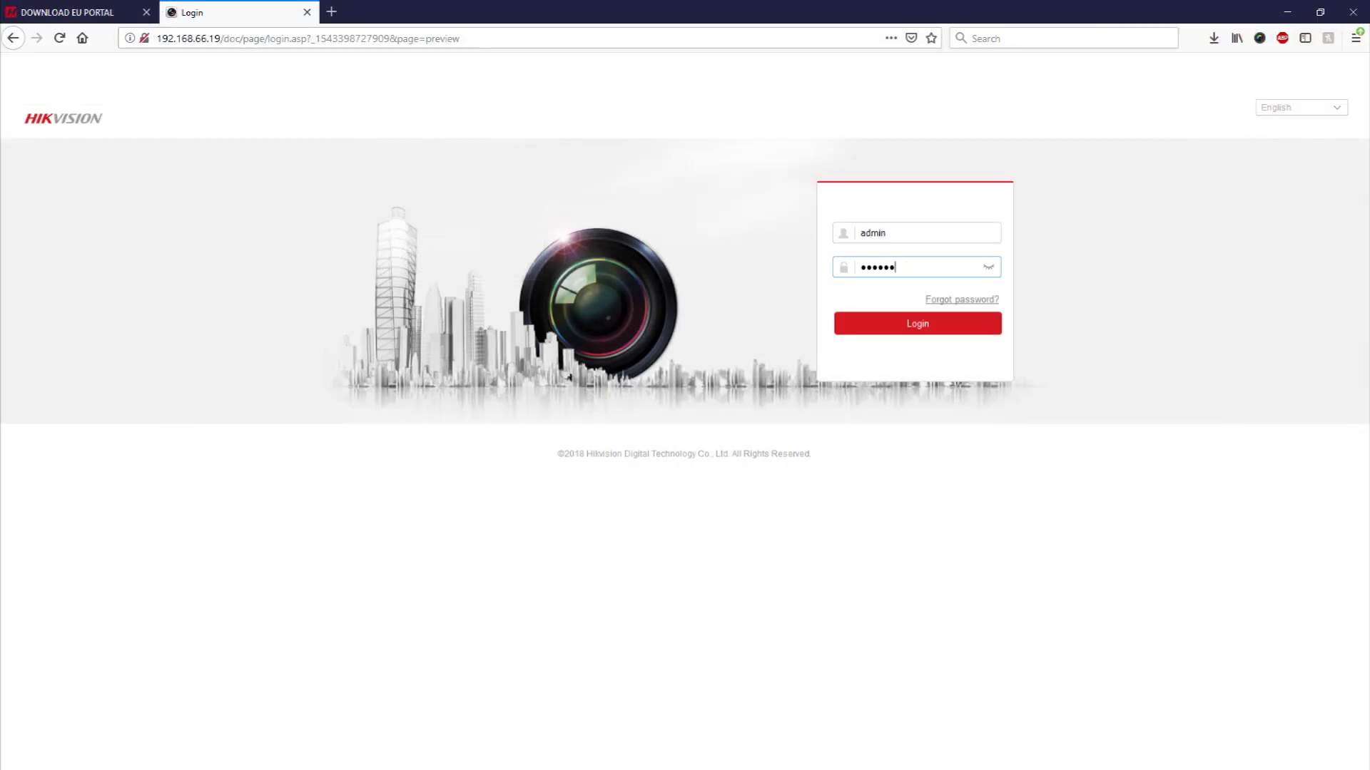
pyautogui.write('****')
pyautogui.press('Return')
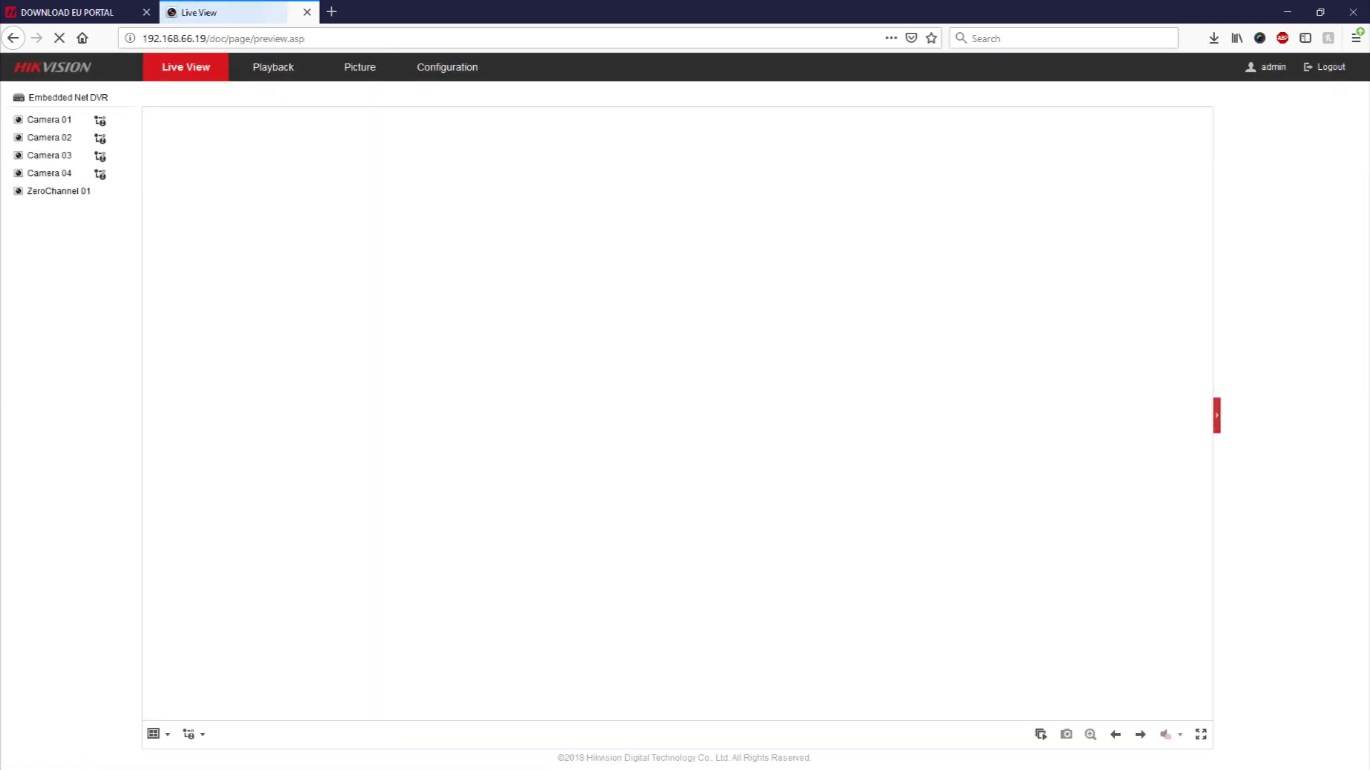